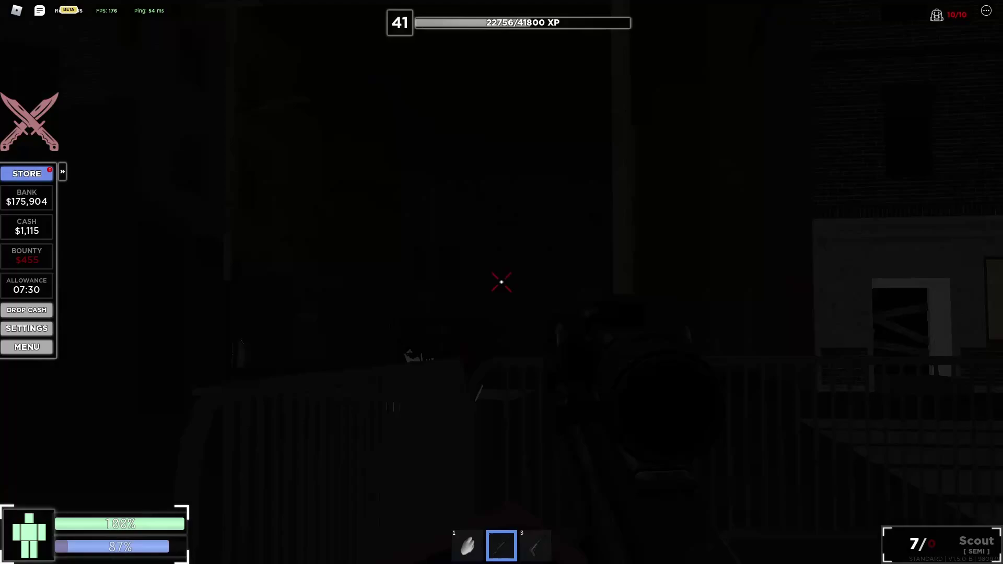
Step: Fire a Scout shot at a player, then switch to the FNP-45 pistol
click(501, 282)
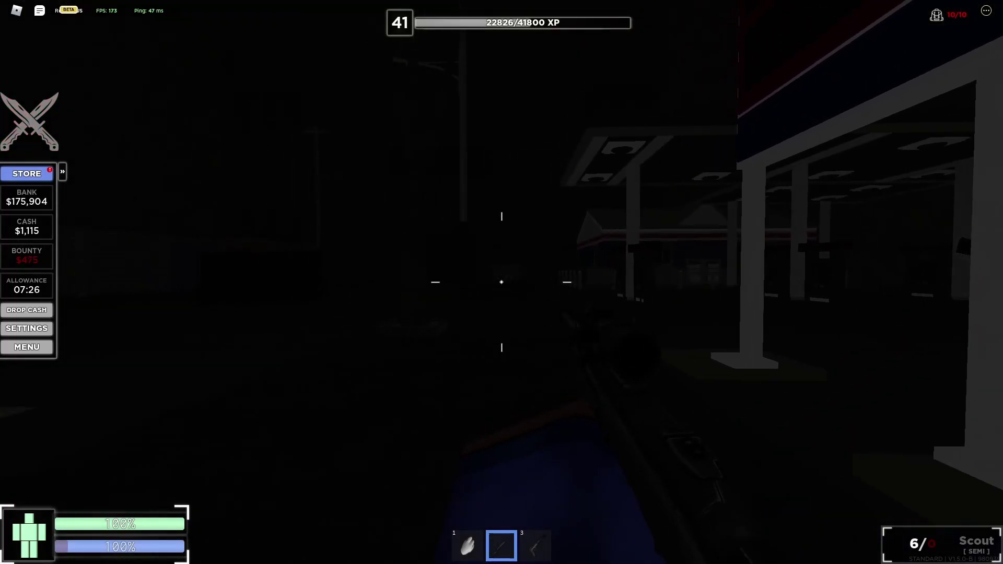
key(1)
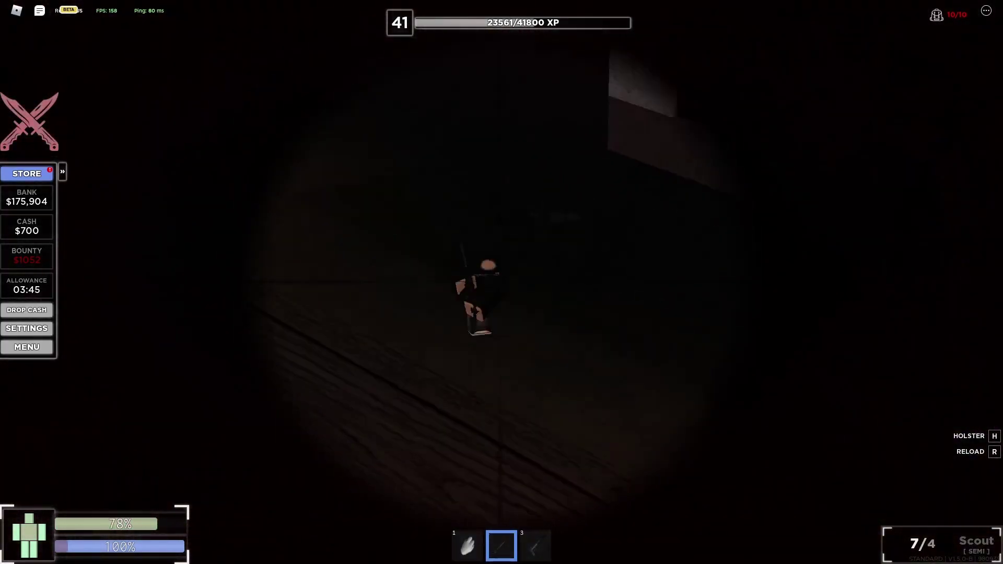
Step: Fire scoped Scout shots, then switch to the FNP-45 and shoot the nearby bounty player
click(502, 282)
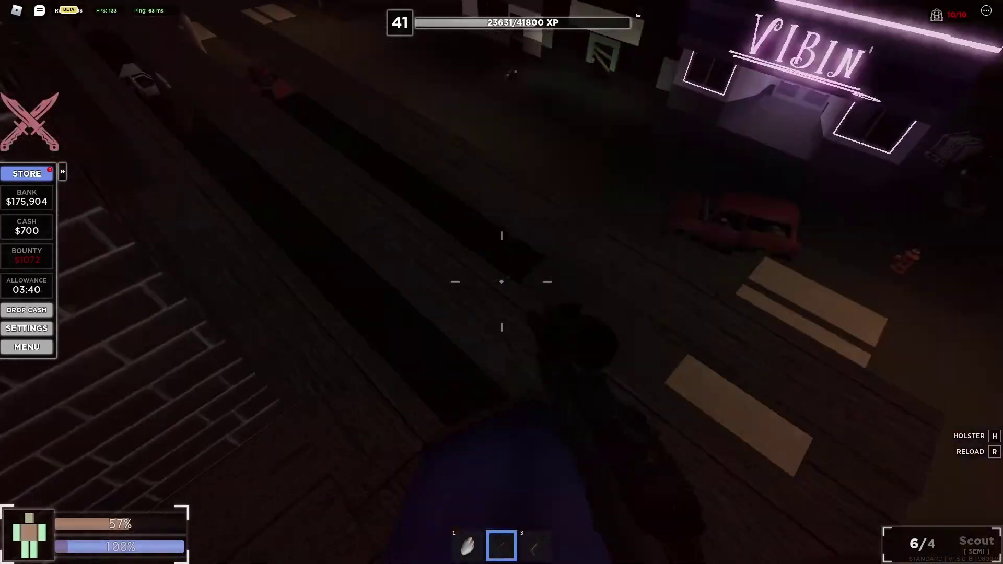
right_click(502, 282)
click(502, 282)
key(2)
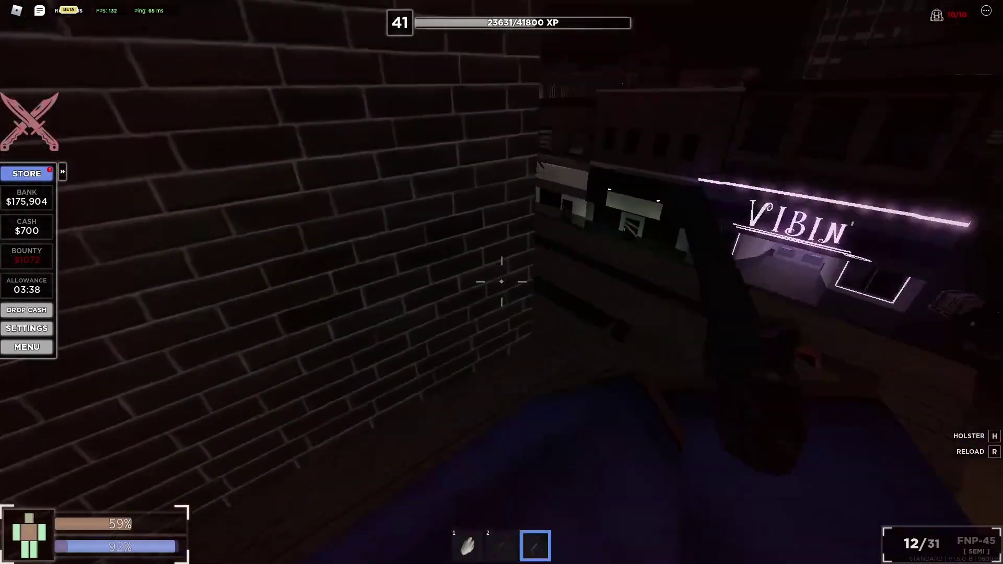
key(3)
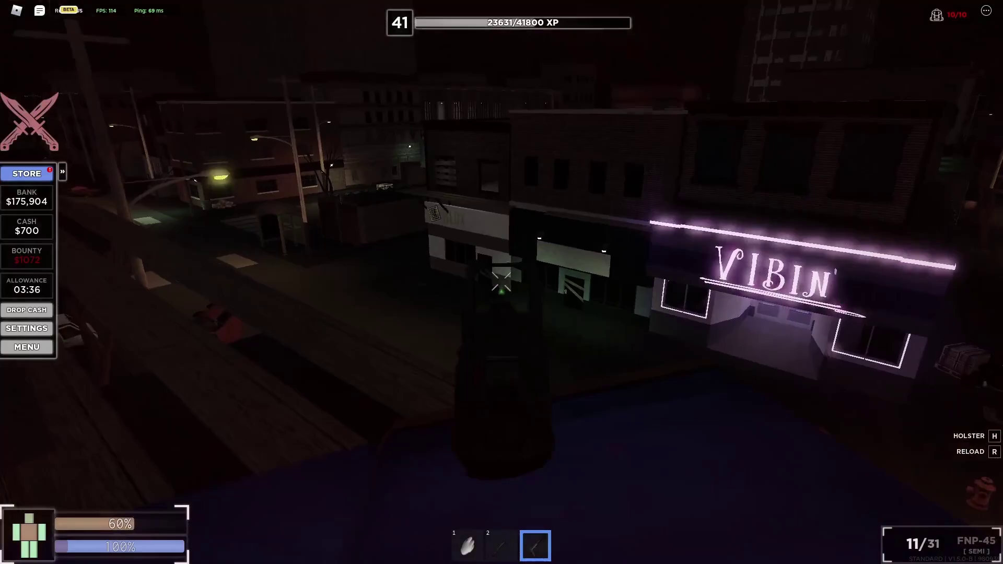
click(502, 282)
click(501, 282)
Step: Fight the Illegal Pizza opponent at close range with repeated FNP-45 shots, then reload
key(1)
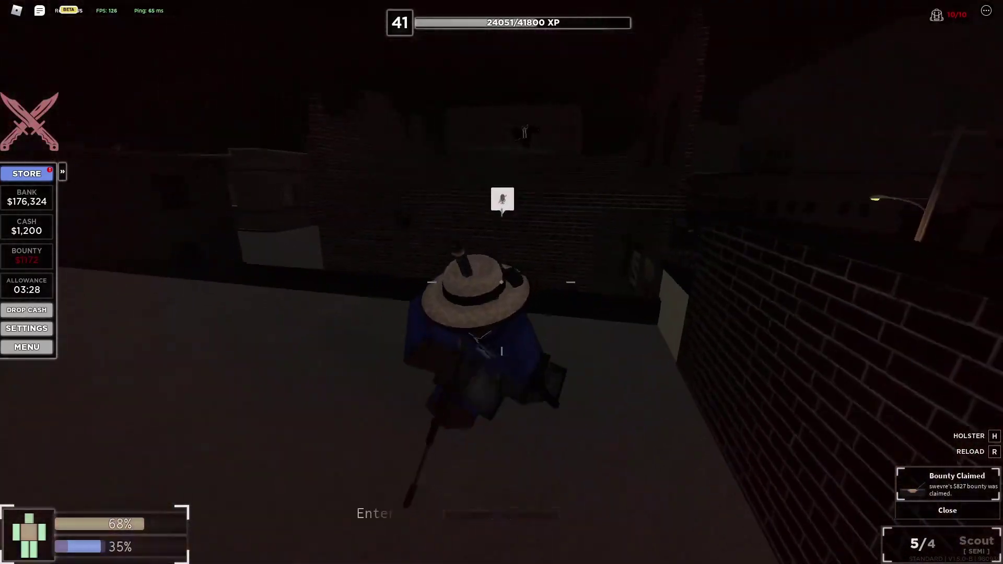
key(2)
right_click(501, 282)
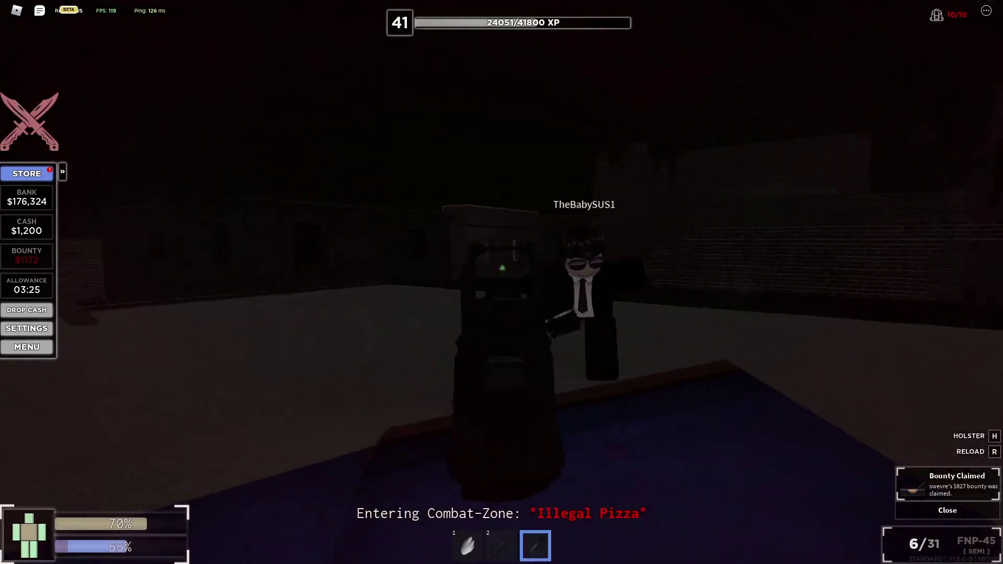
click(502, 282)
click(502, 282)
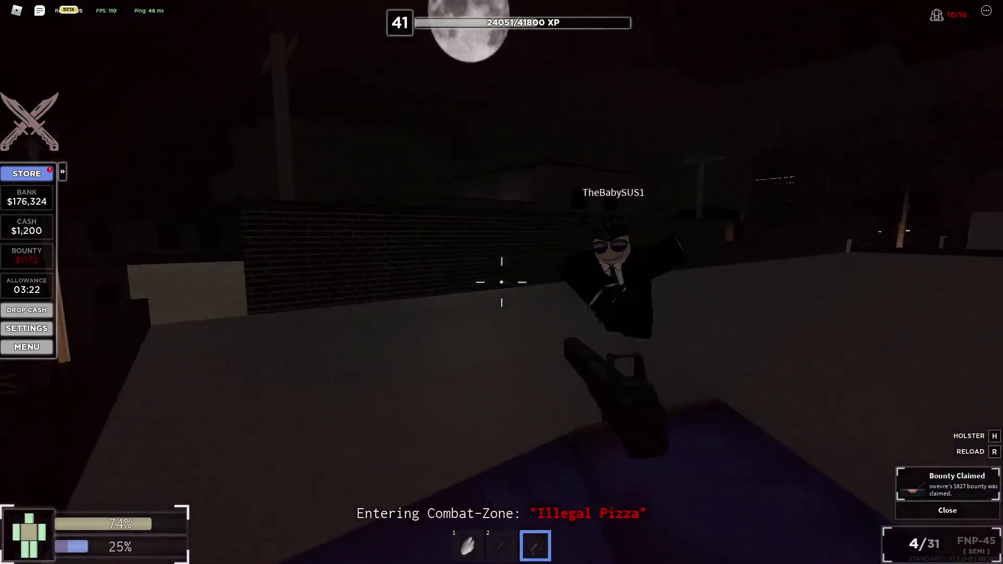
click(502, 282)
click(502, 282)
click(501, 283)
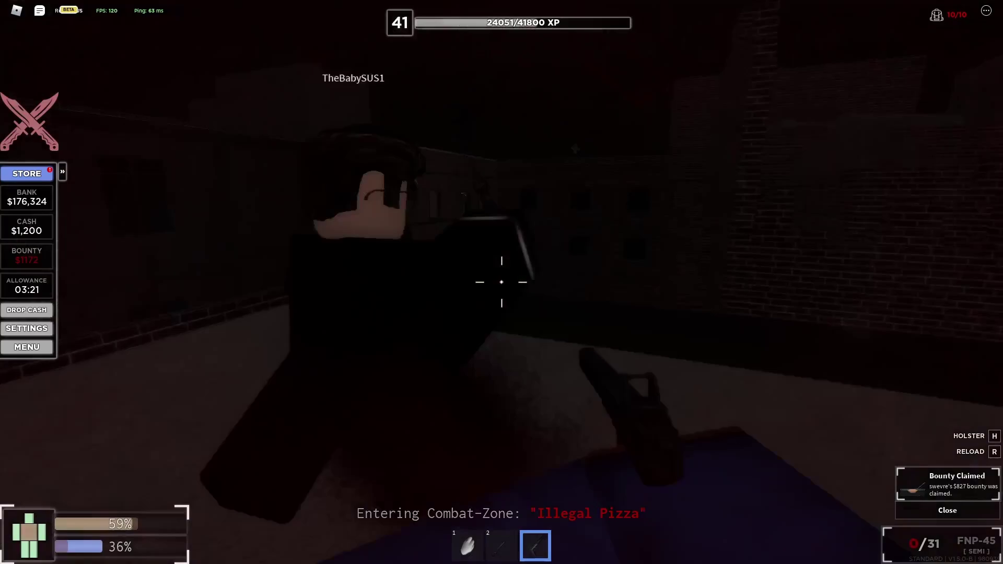
key(r)
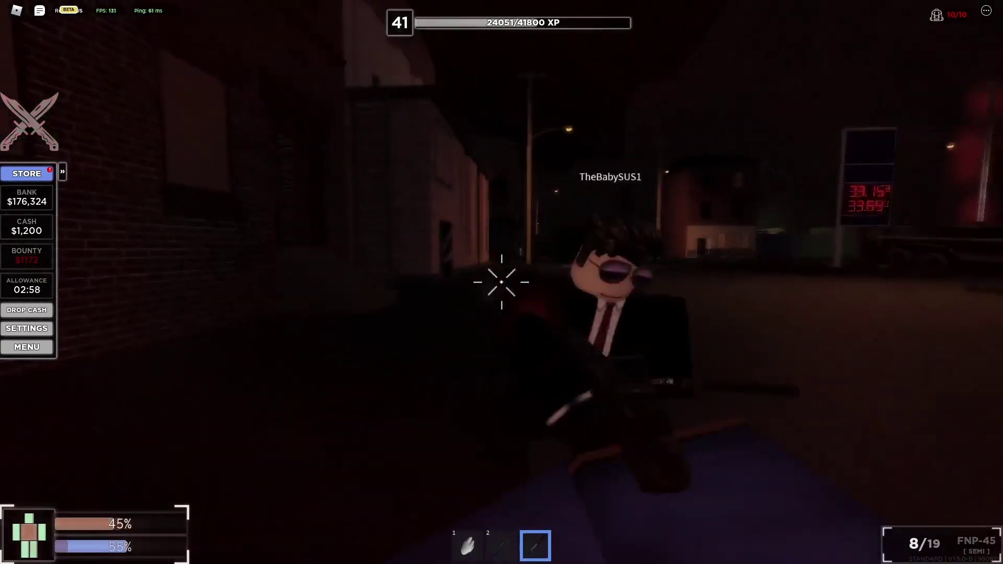
click(502, 282)
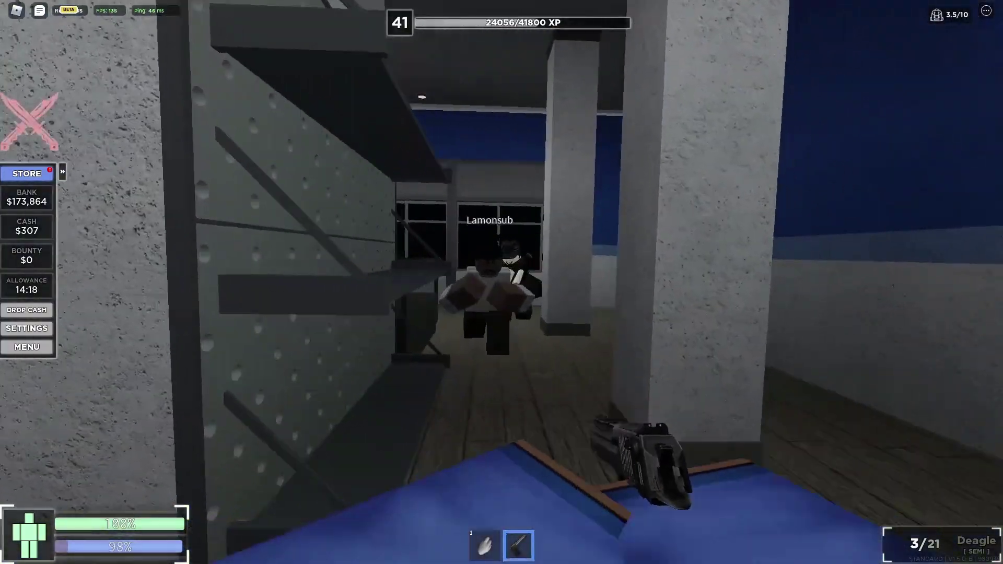
Step: Fire three Deagle rounds at Lamonsub across the room, then switch to the knife and slash
click(499, 284)
click(502, 282)
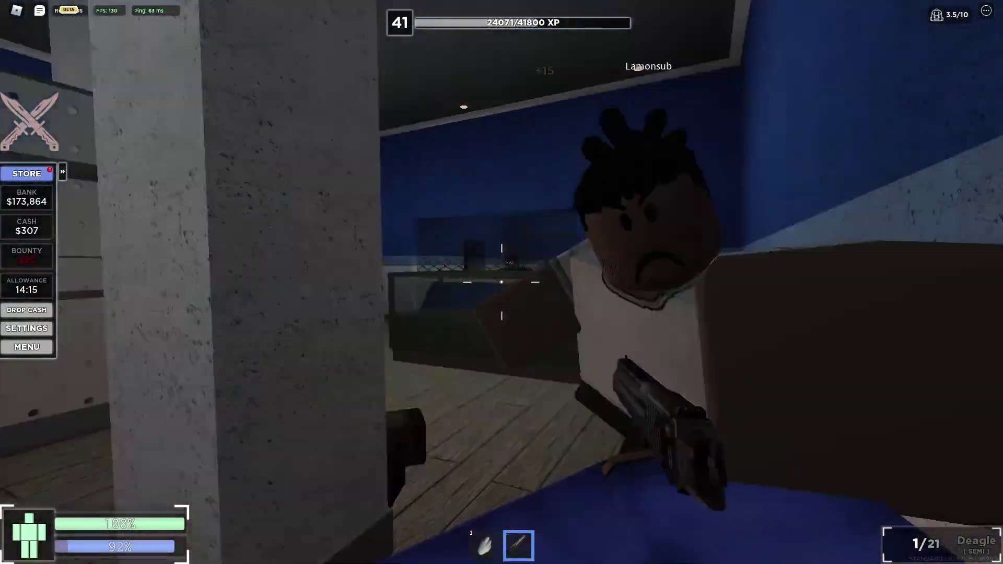
click(502, 282)
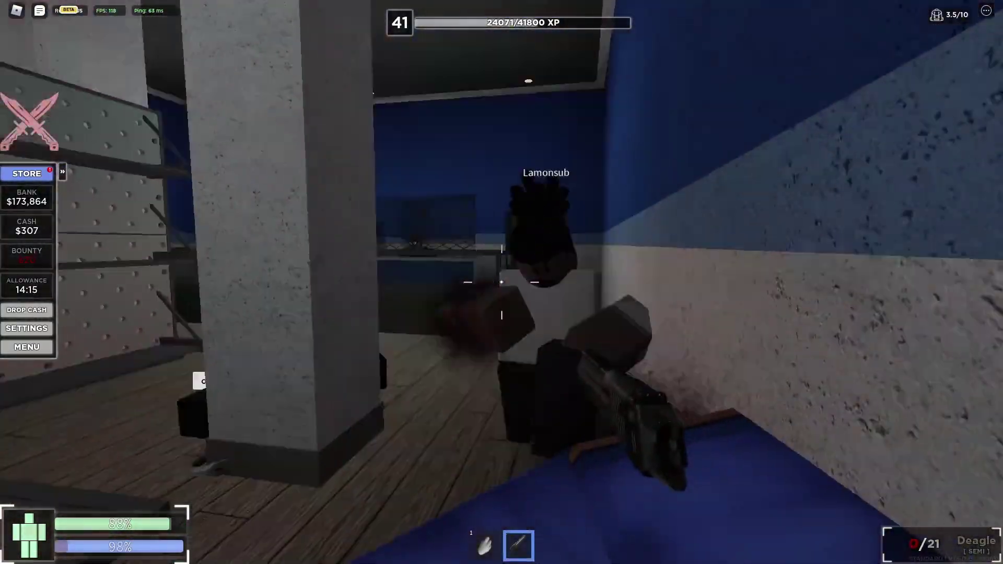
key(2)
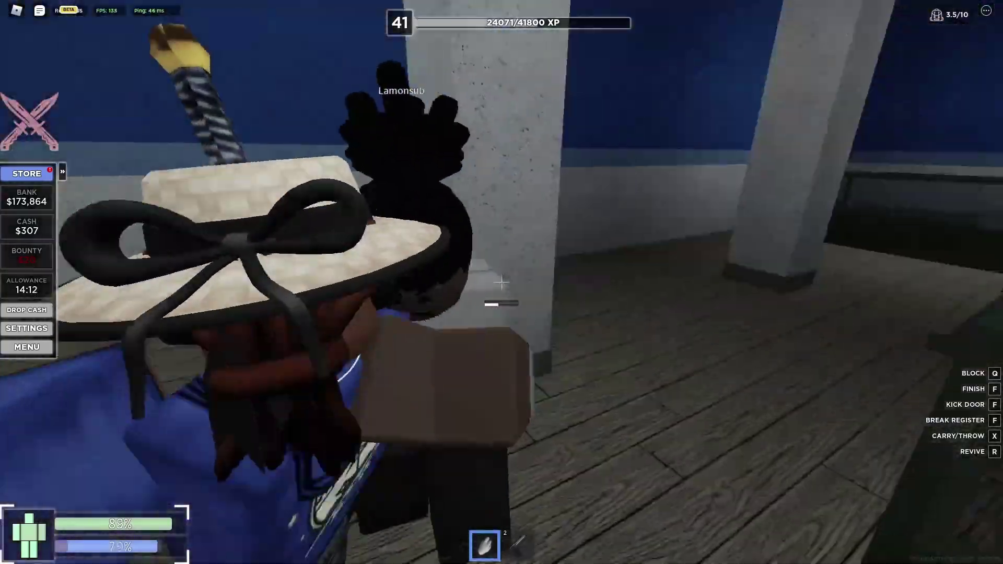
click(501, 282)
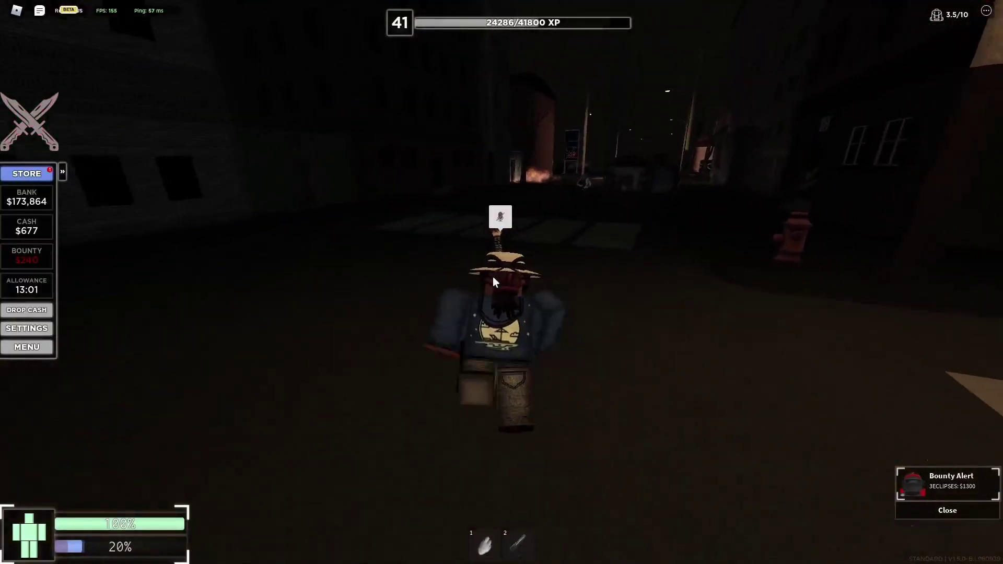
Step: Re-equip the Deagle, fire two shots at the group of players, and run across the crosswalk
key(2)
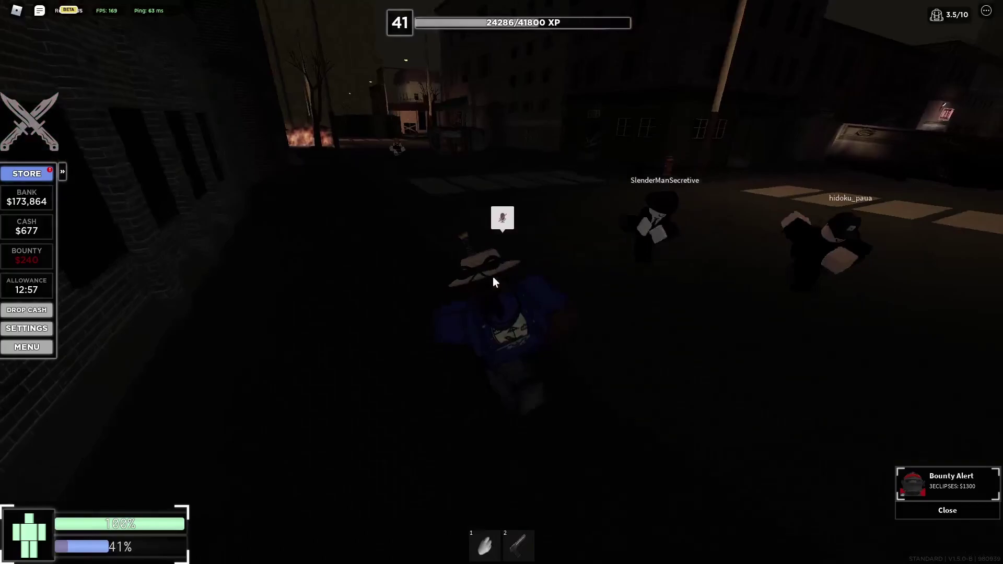
scroll(502, 282, up, 5)
click(501, 282)
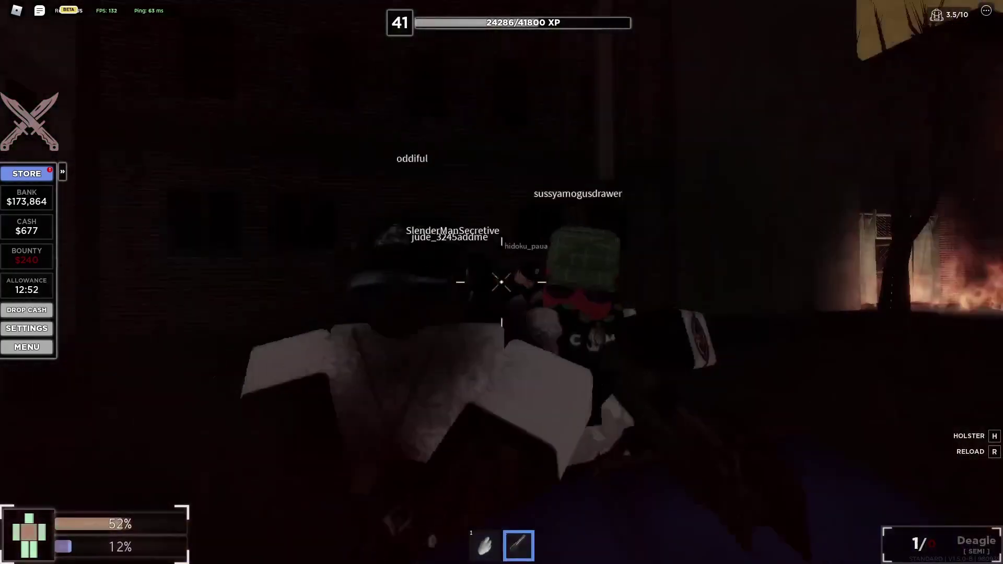
click(502, 282)
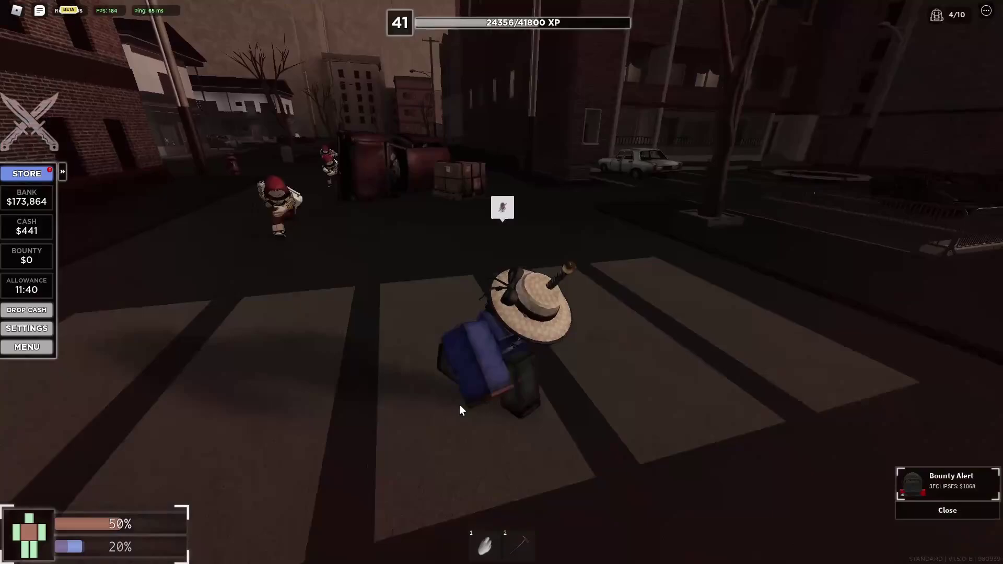
key(w)
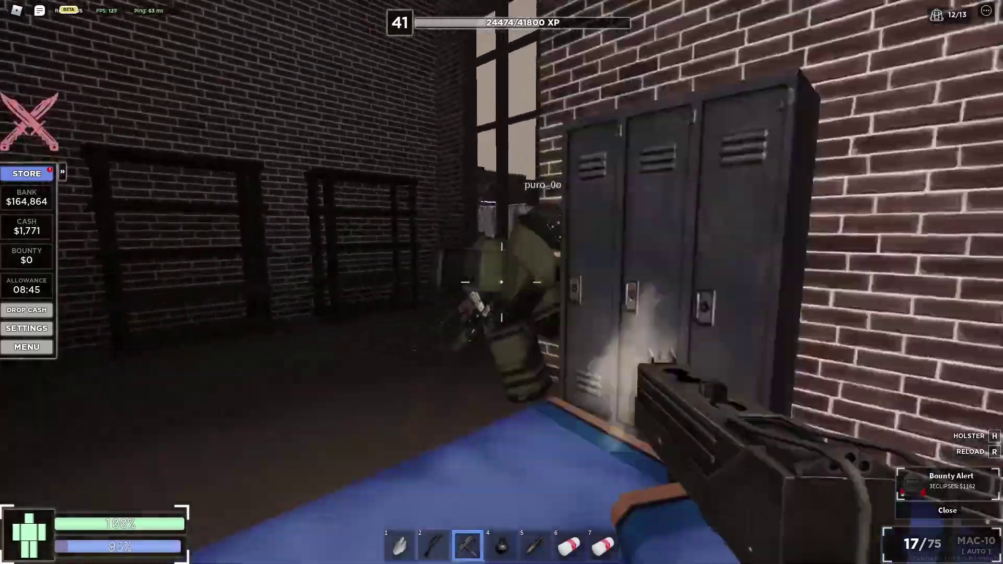
Step: Scope in with the sniper rifle and fire at an enemy across the lot
right_click(501, 282)
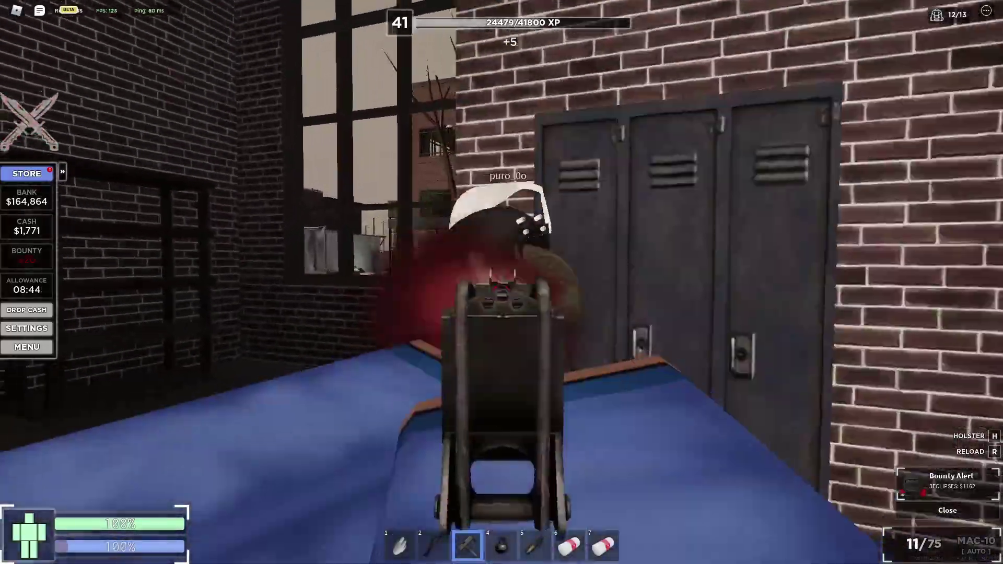
drag(502, 282, 502, 282)
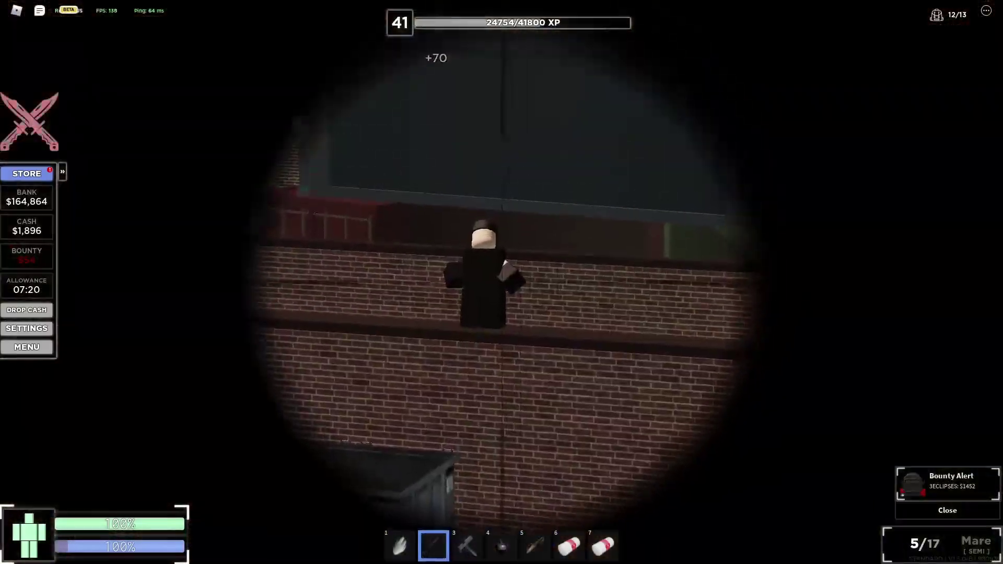
click(501, 282)
right_click(501, 283)
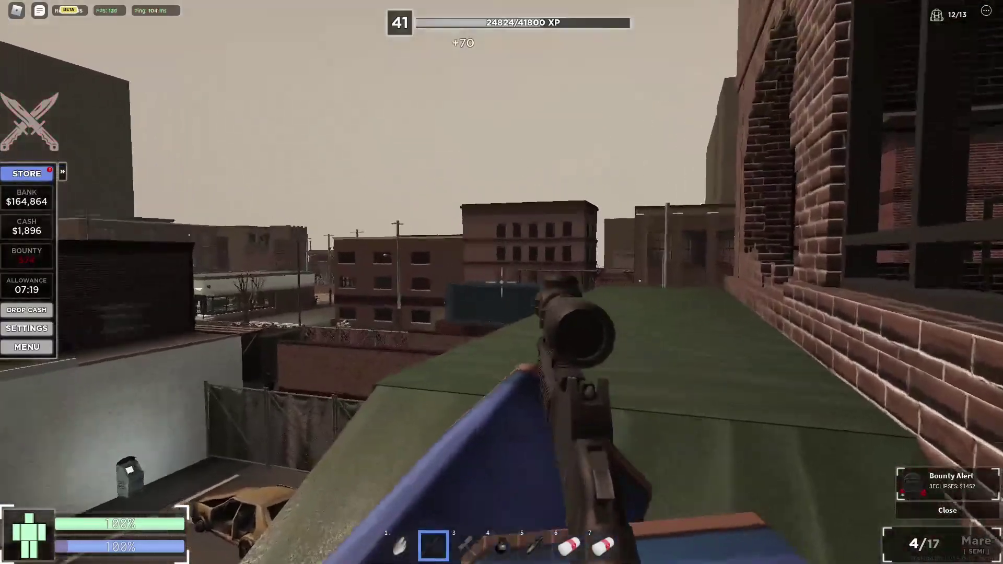
Step: Fire more scoped shots at enemies below while turning, then swap from the empty MAC-10
right_click(501, 282)
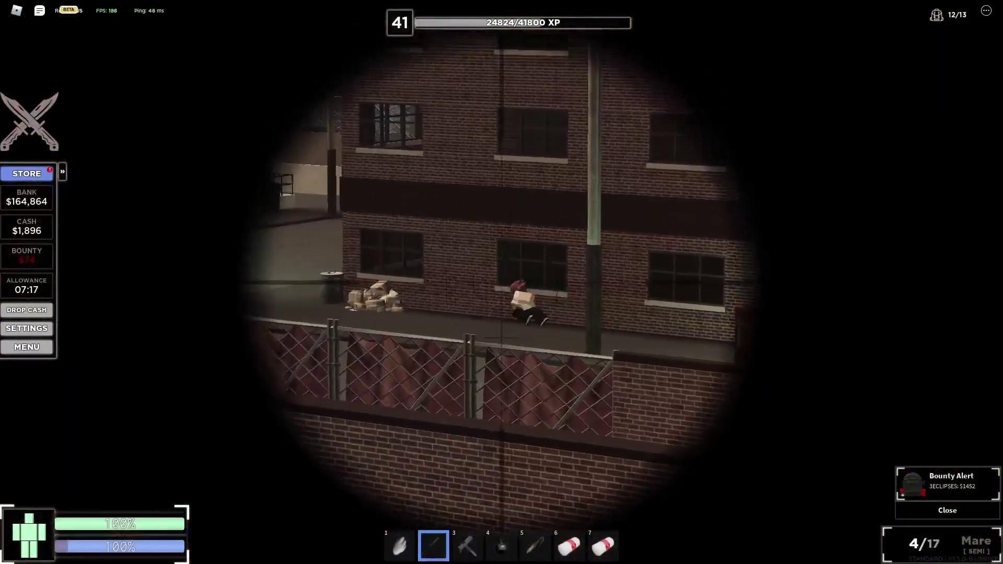
click(501, 282)
right_click(501, 282)
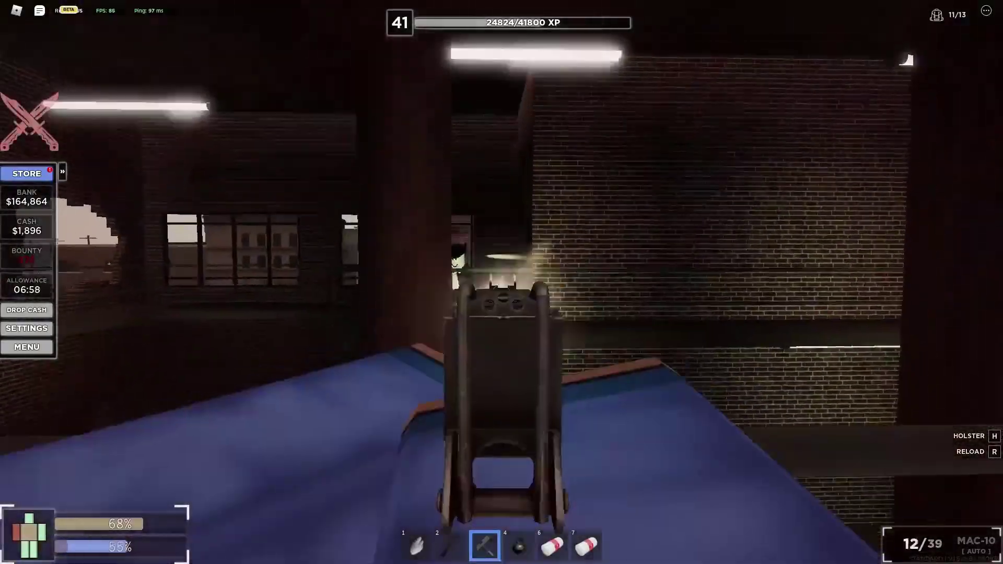
drag(501, 282, 549, 297)
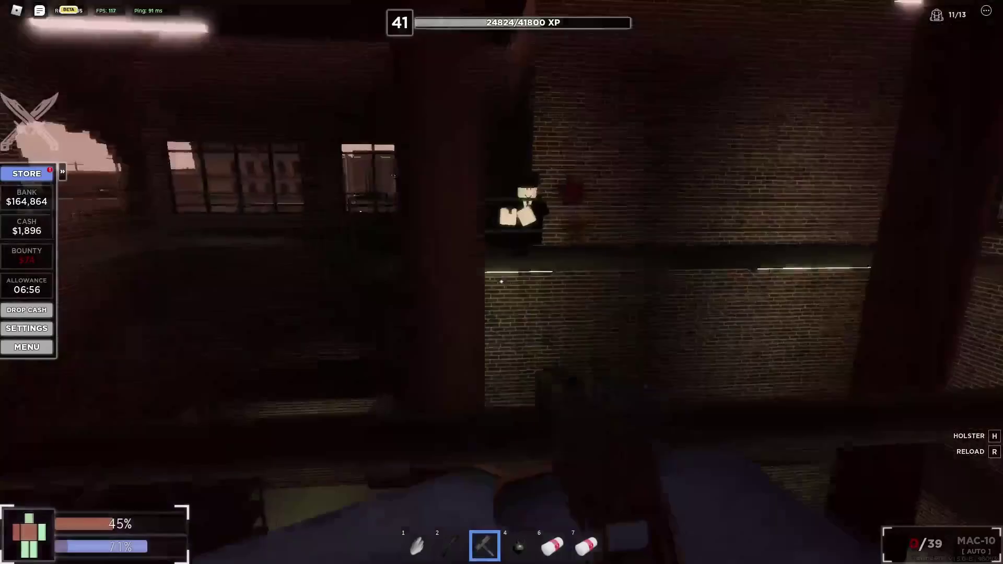
key(2)
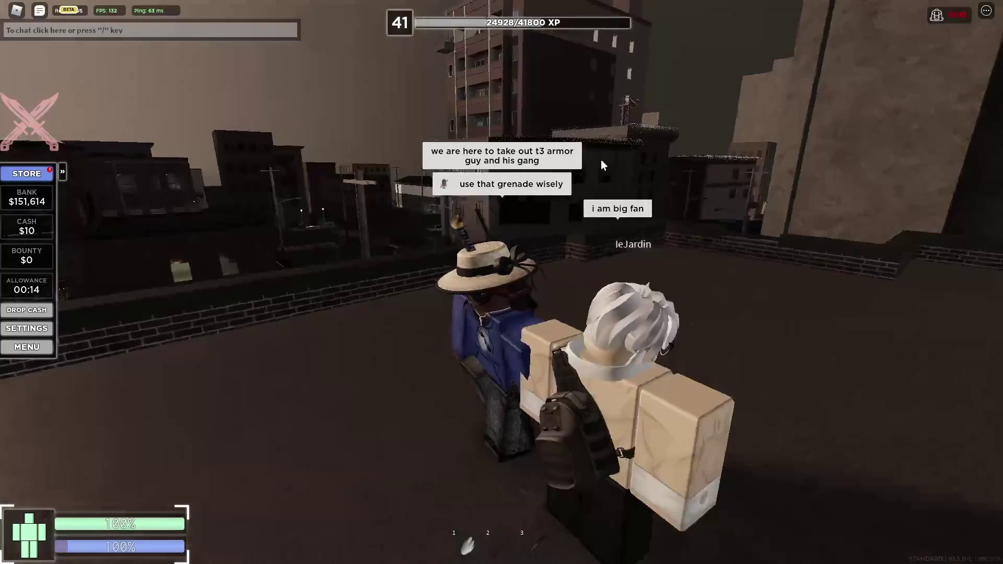
Step: Equip the sniper rifle on the rooftop after respawning
key(2)
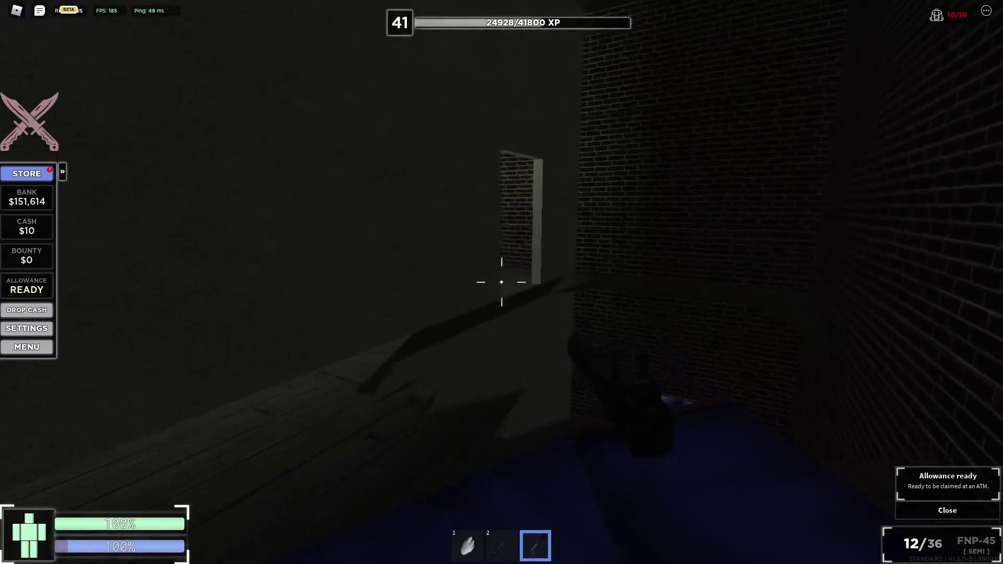
Step: Shoot the enemies in the room and on the street, landing the Scout kill
key(3)
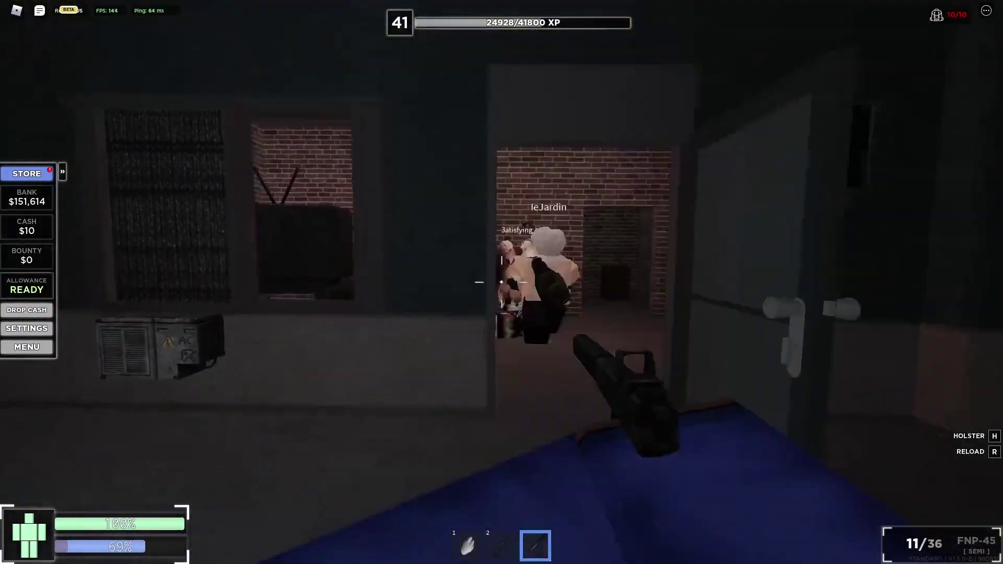
click(501, 283)
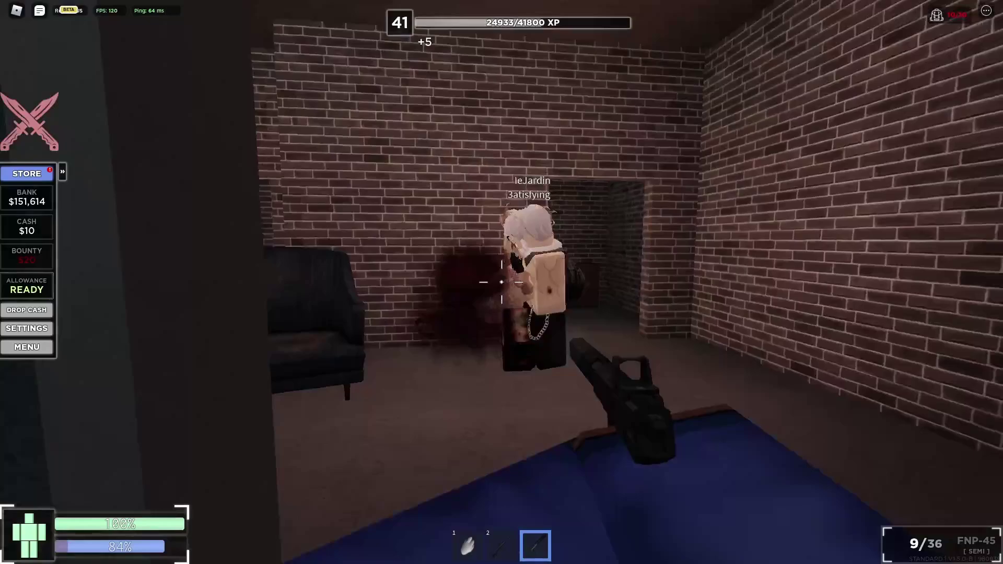
click(502, 282)
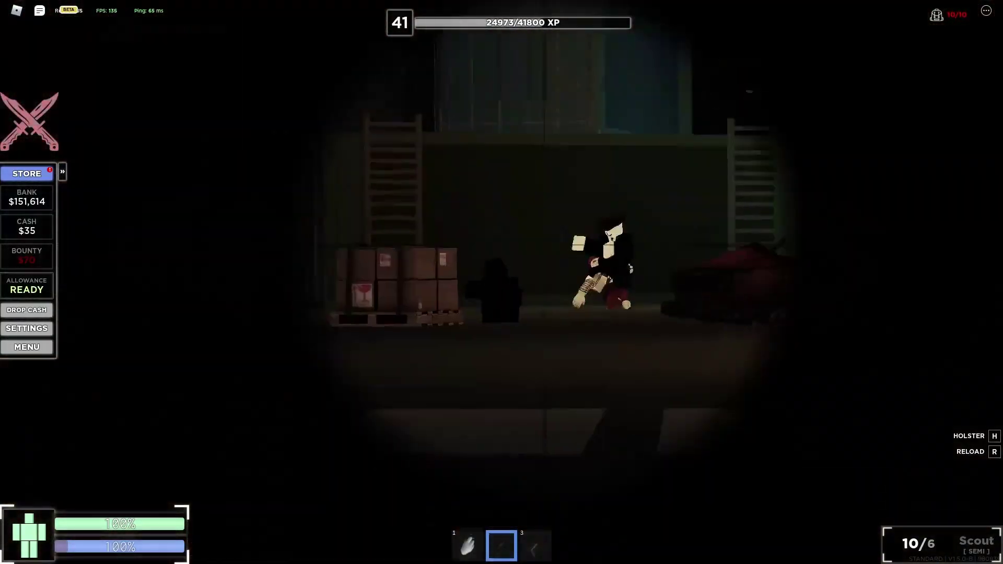
click(501, 283)
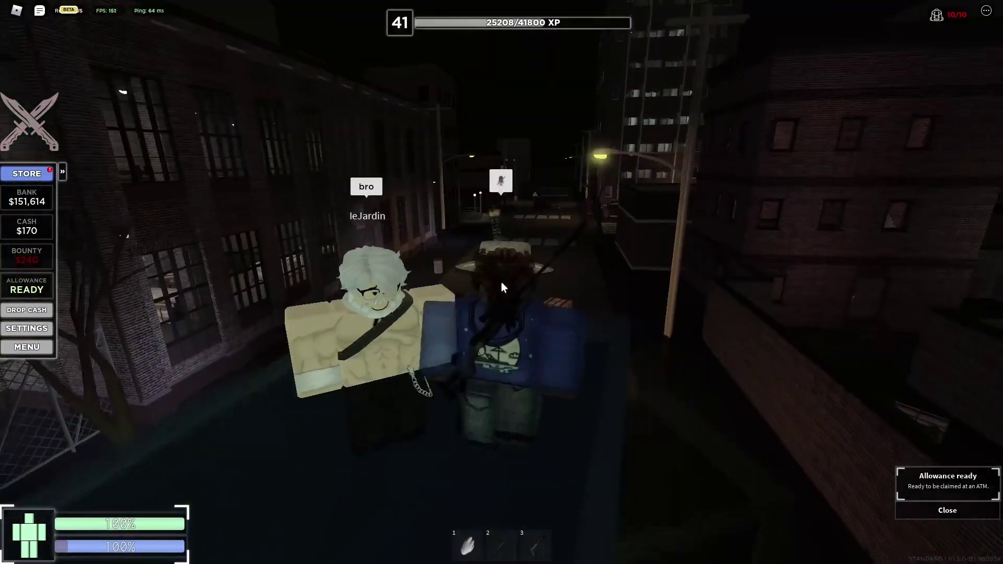
Step: Holster the Scout, move through the back alley, then redraw it and scope in
key(2)
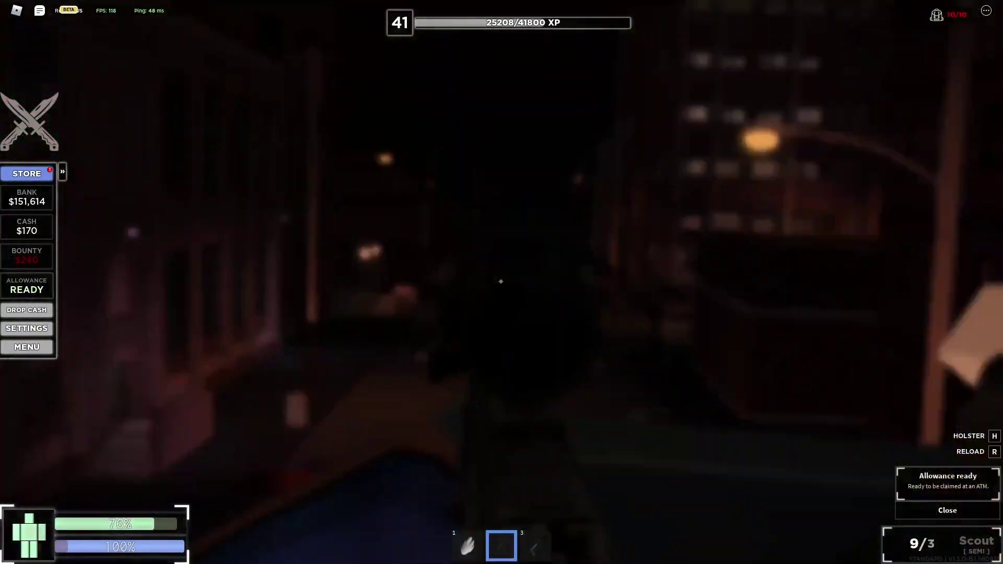
key(h)
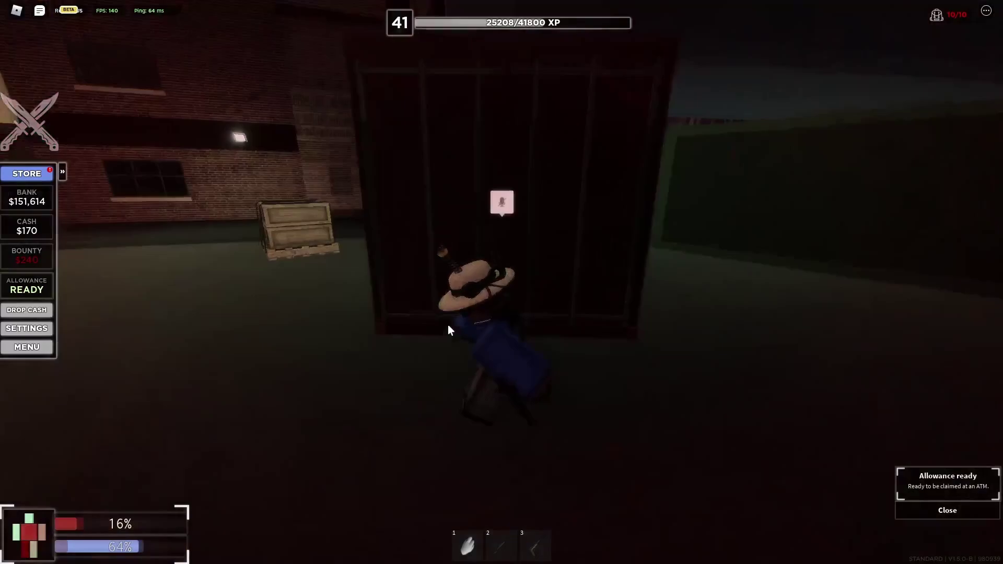
key(w)
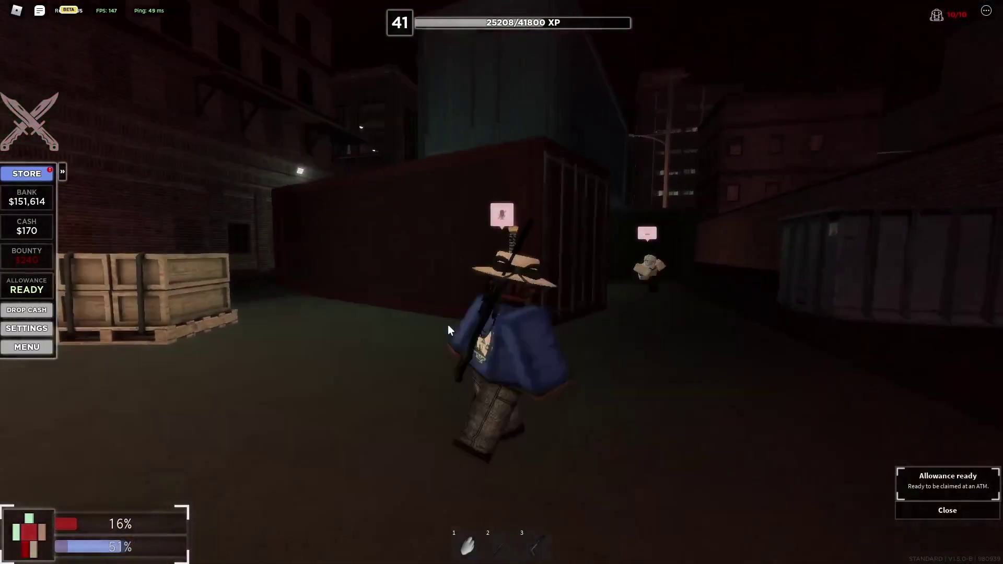
key(2)
right_click(502, 282)
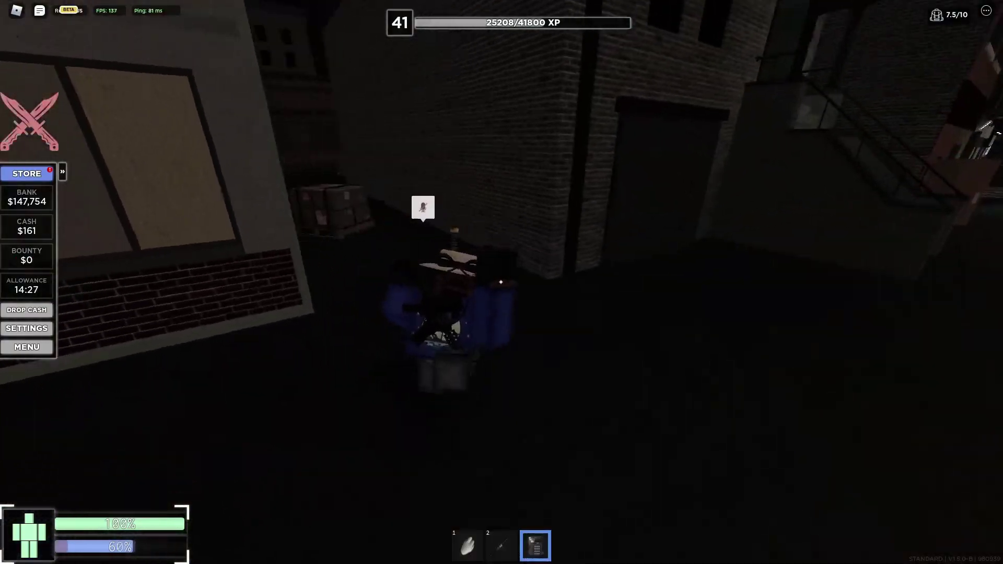
scroll(502, 282, up, 5)
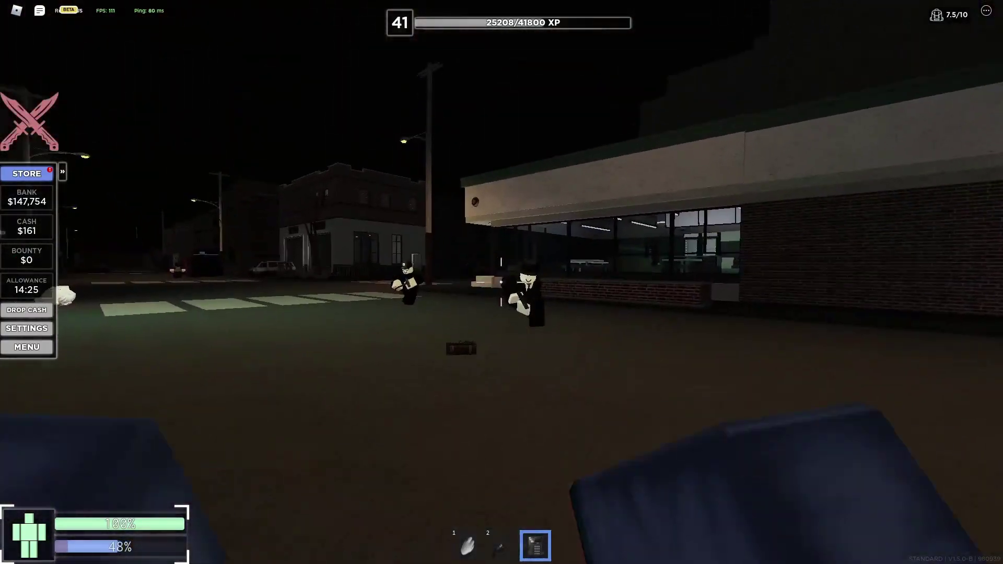
scroll(502, 283, down, 5)
Step: Equip the M4A1, aim down sights, and kill the enemy by the red car
key(1)
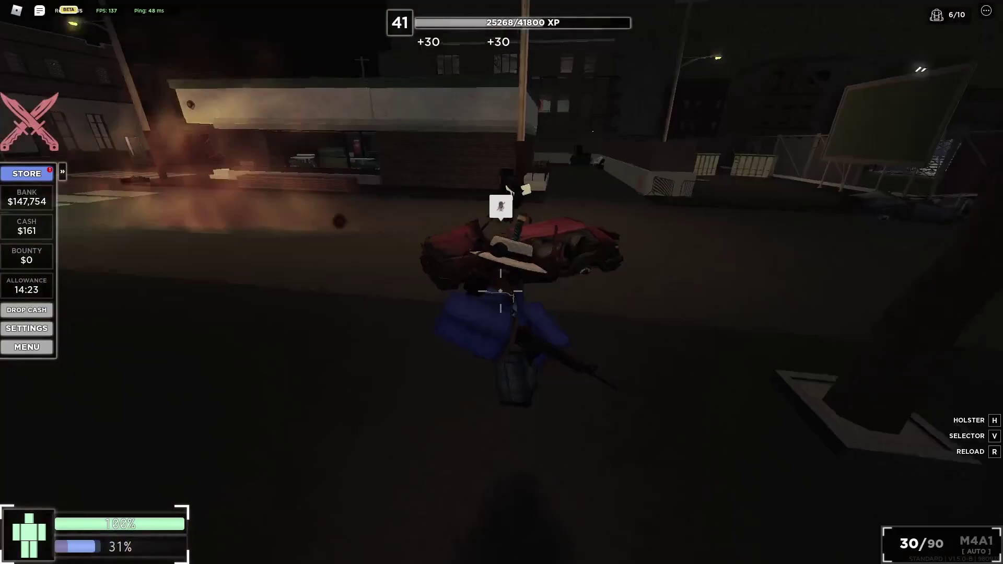
right_click(500, 291)
click(501, 283)
click(501, 282)
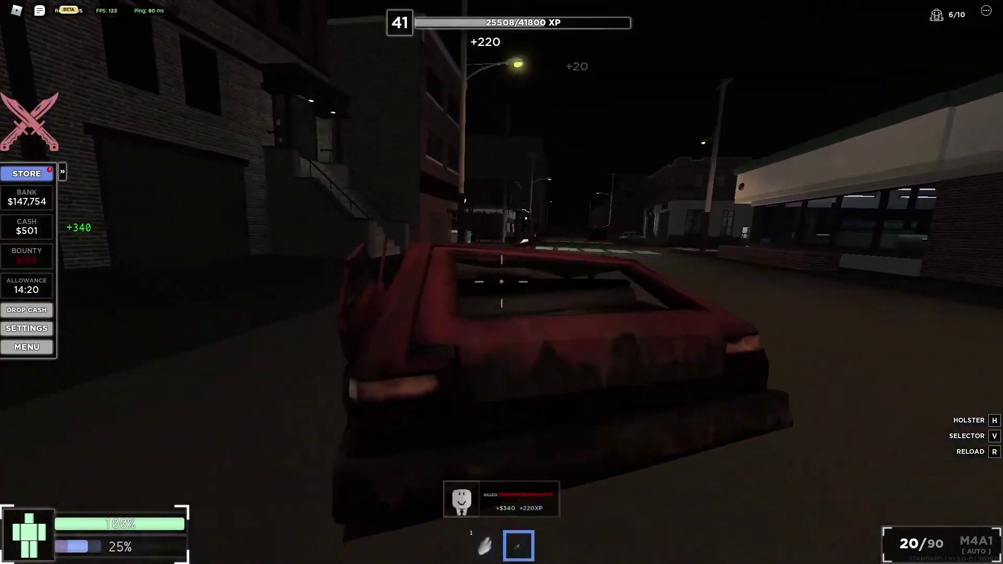
click(502, 282)
Step: Turn toward another enemy and reload, then fire at targets down the street after respawning
drag(502, 282, 502, 283)
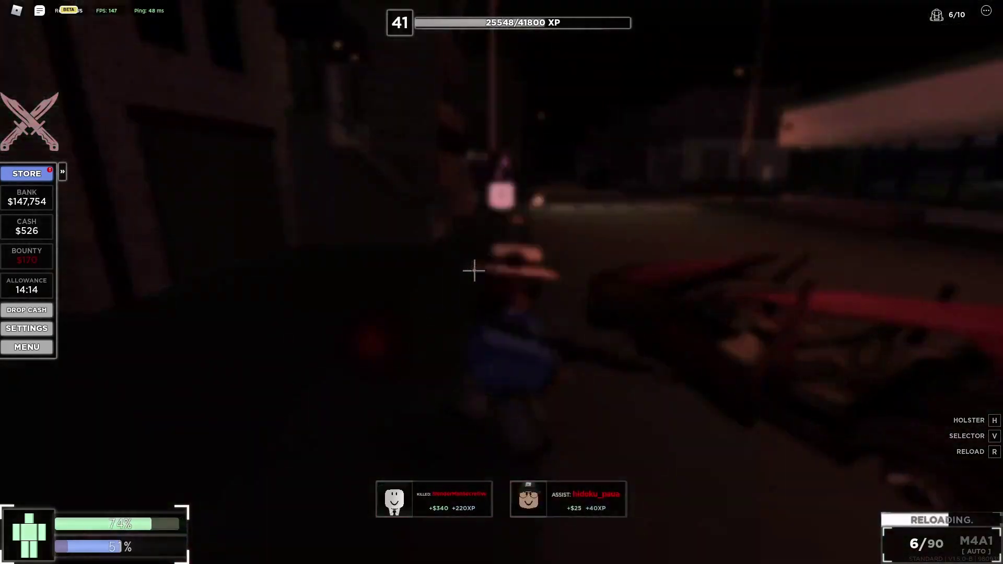
key(r)
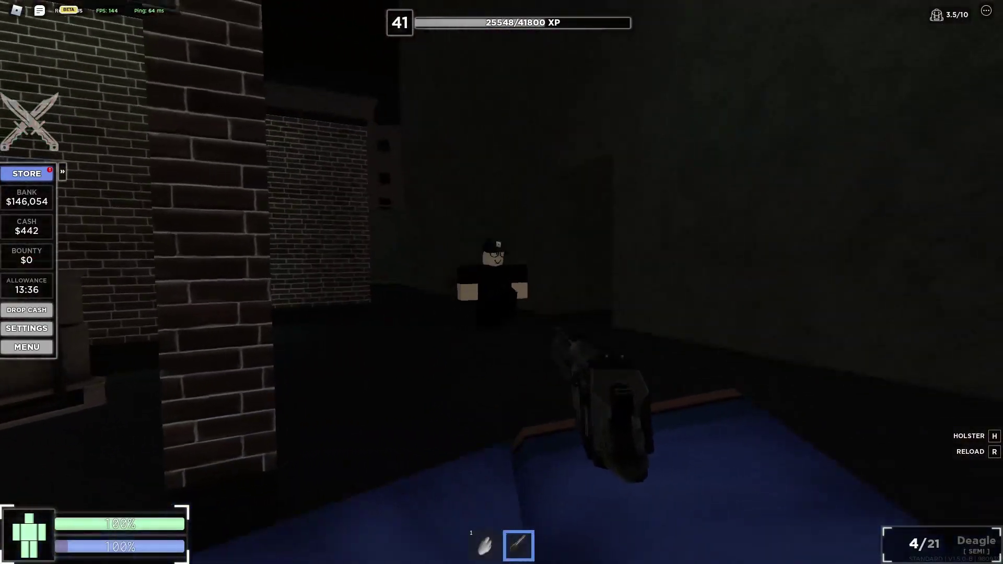
click(500, 282)
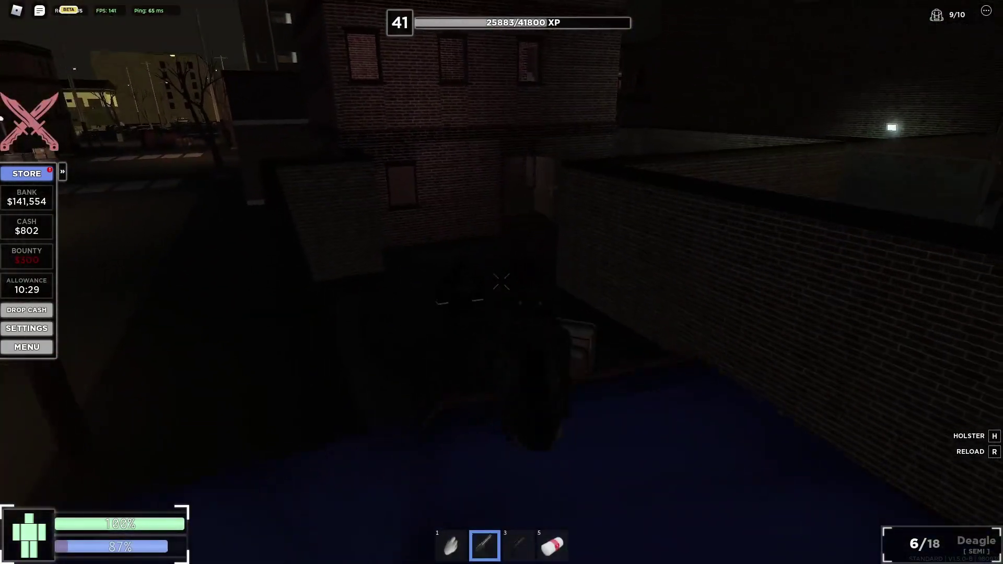
click(500, 282)
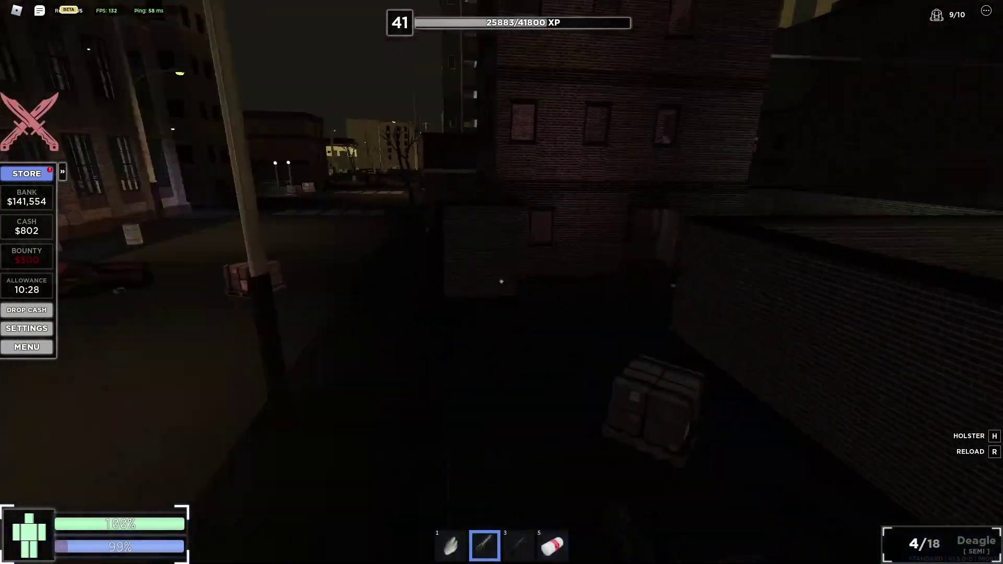